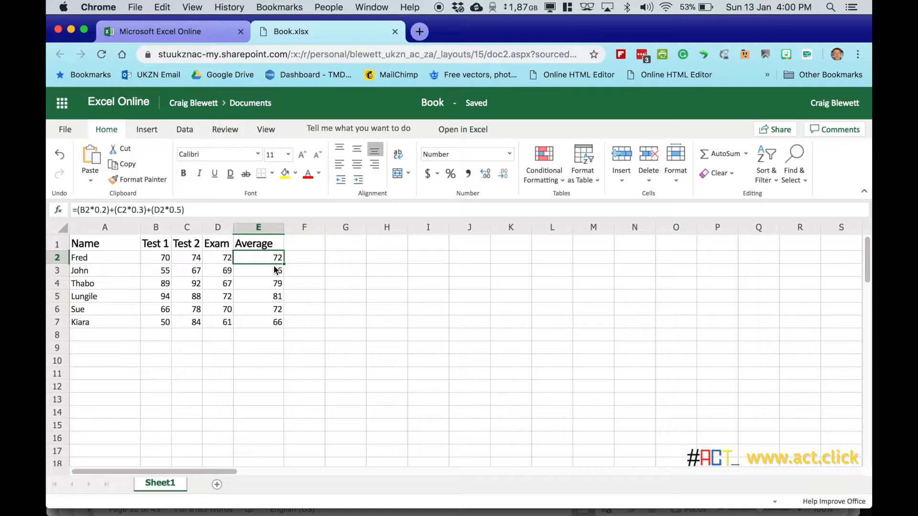
Replace the heading in cell E1 with Total.
left_click(276, 270)
left_click(259, 258)
left_click(269, 248)
type("Total")
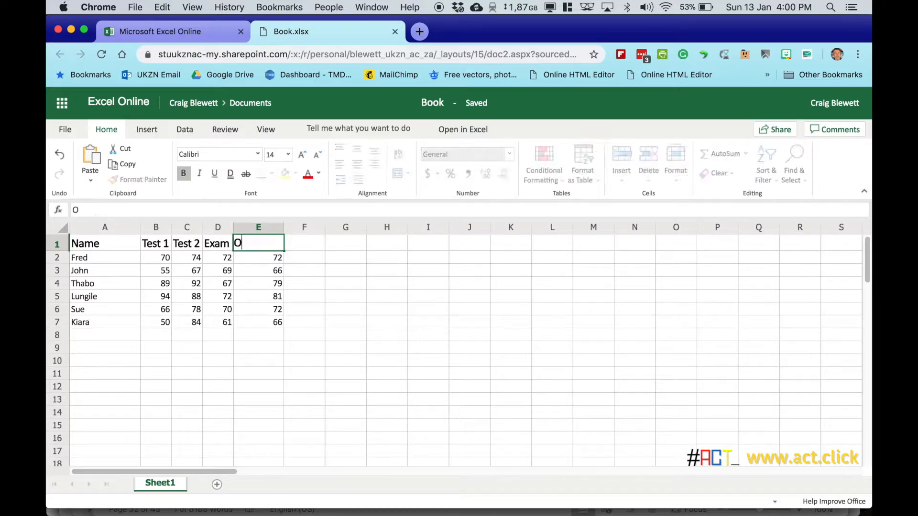
key("Return")
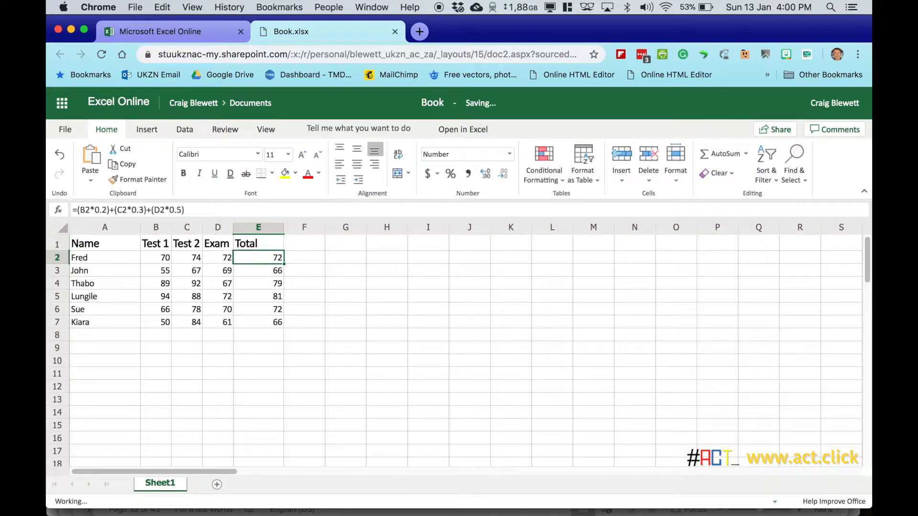
Center the headings across row 1 horizontally.
left_click(269, 241)
left_click(105, 244)
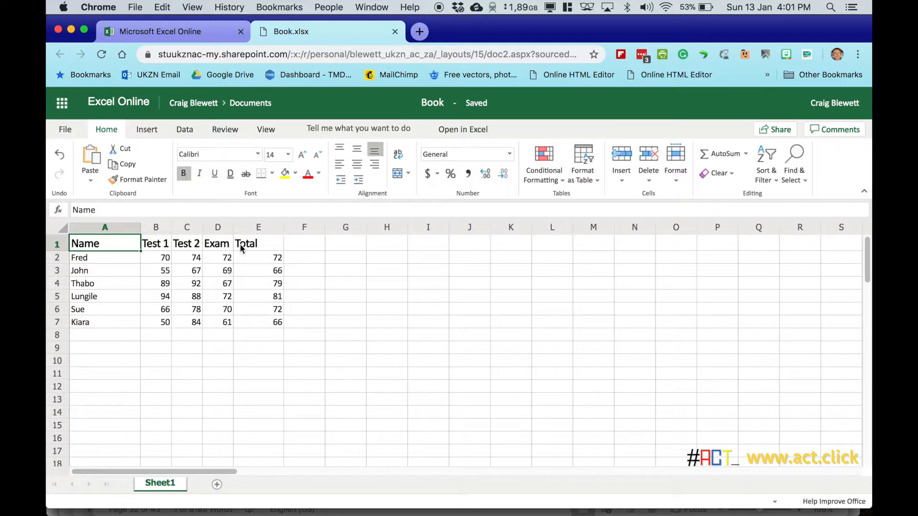
left_click(58, 244)
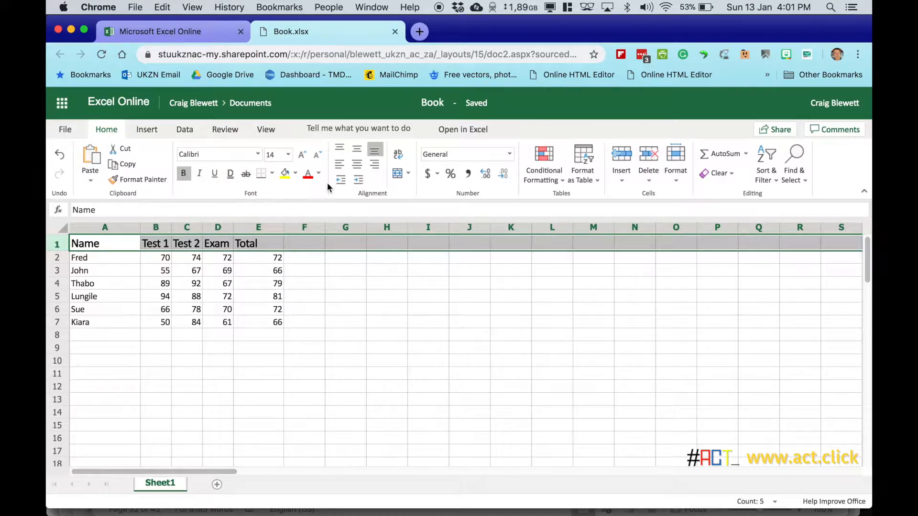
left_click(356, 167)
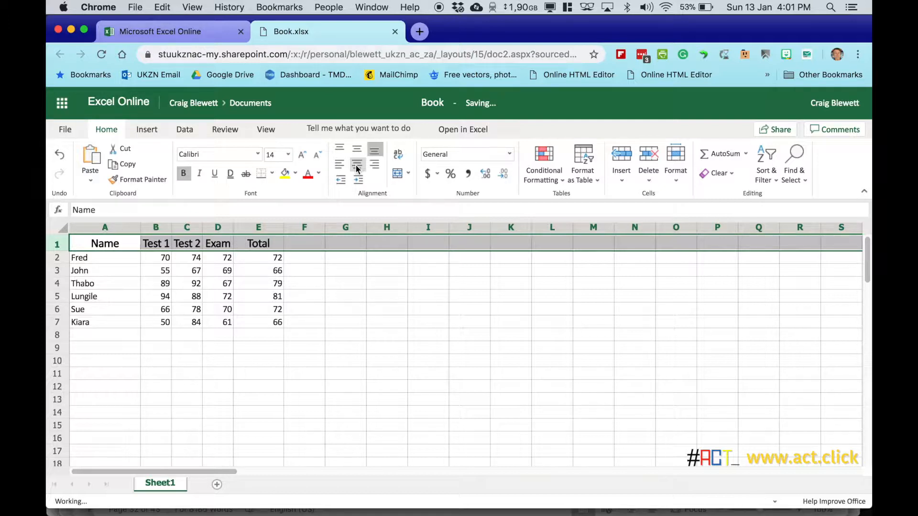
left_click(348, 286)
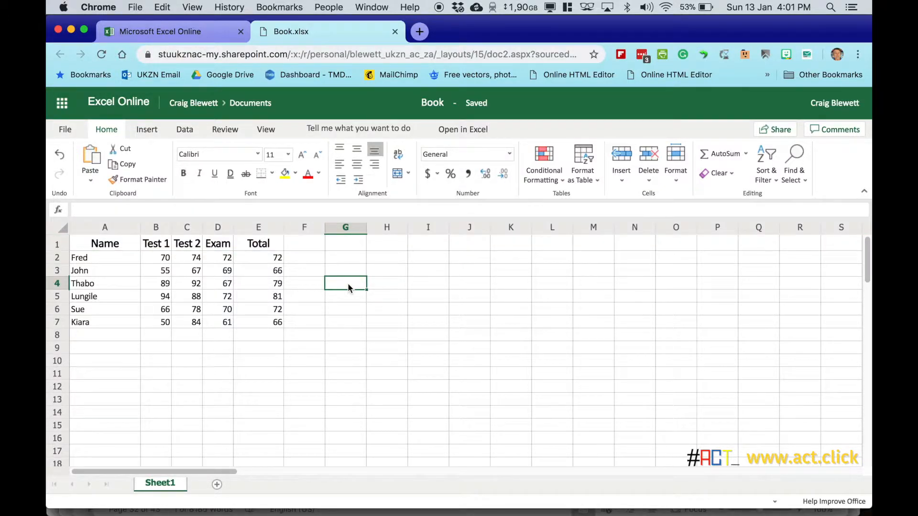
Apply a red font color to the student totals in cells E2 to E7.
left_click(278, 261)
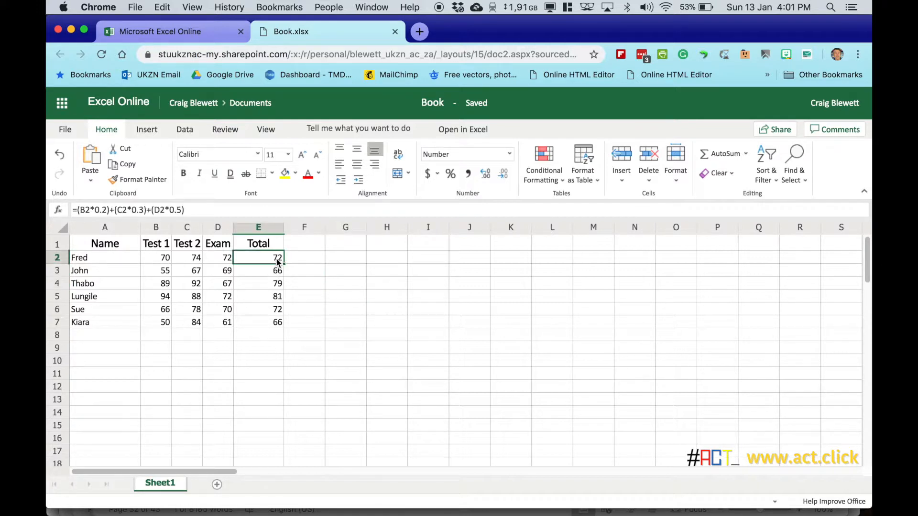
left_click(276, 323, "shift")
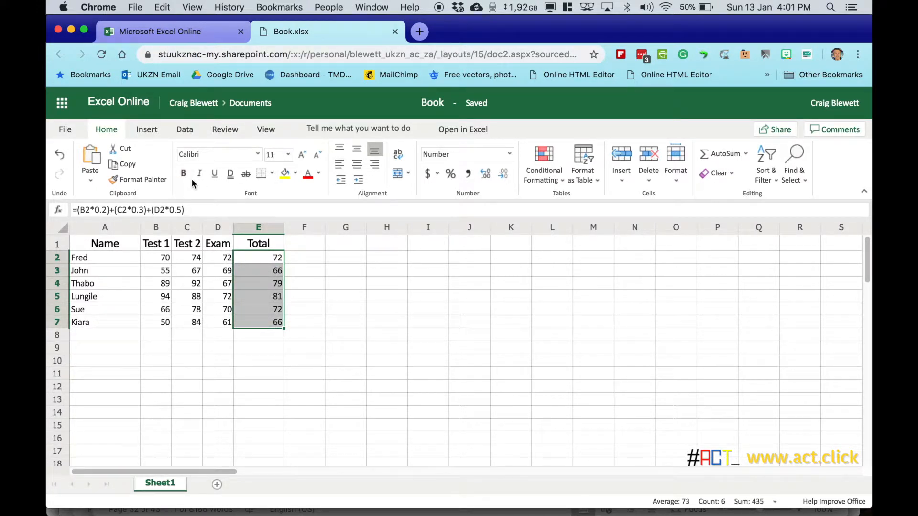
left_click(308, 175)
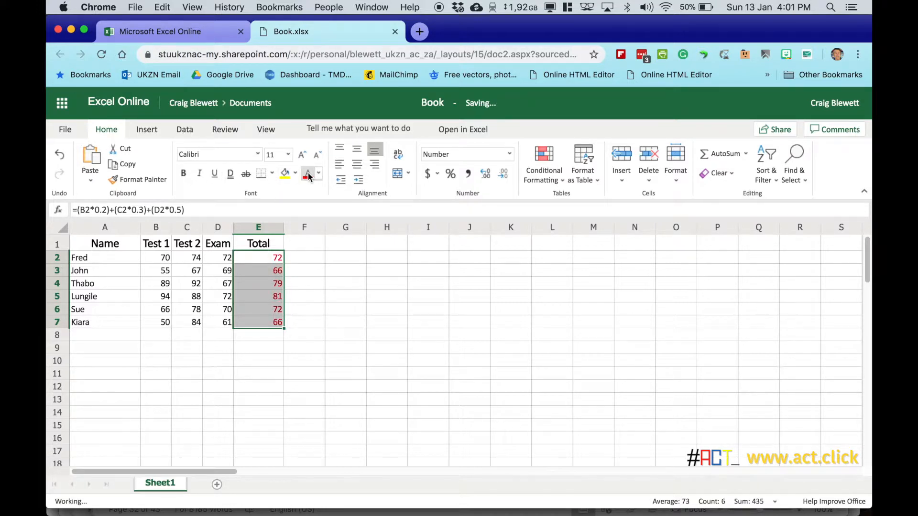
left_click(306, 335)
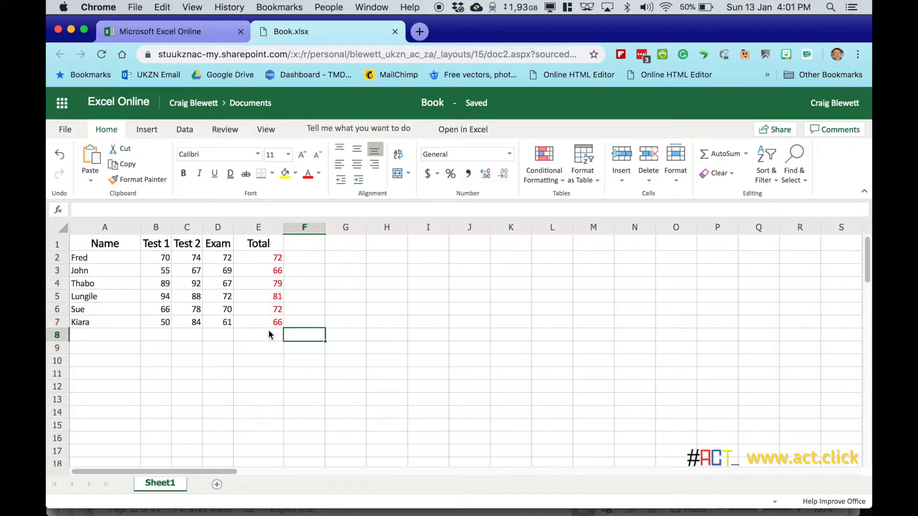
left_click(319, 173)
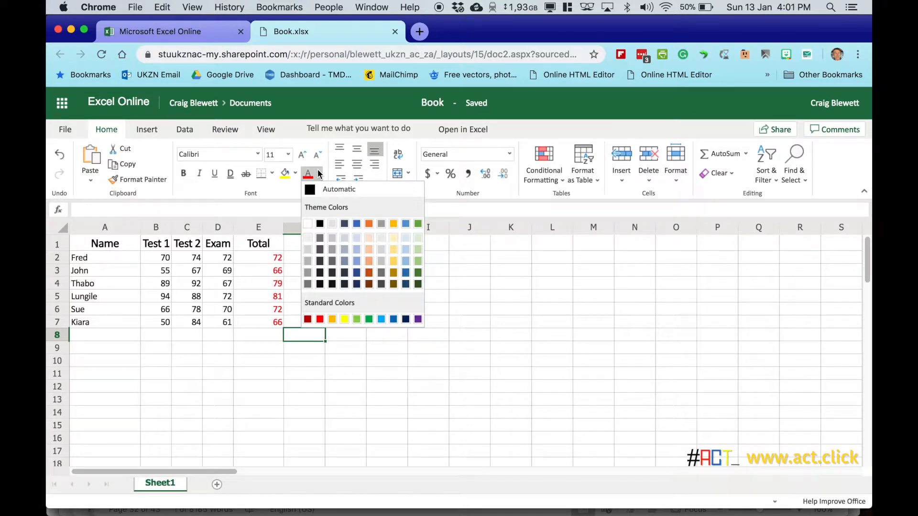
left_click(318, 169)
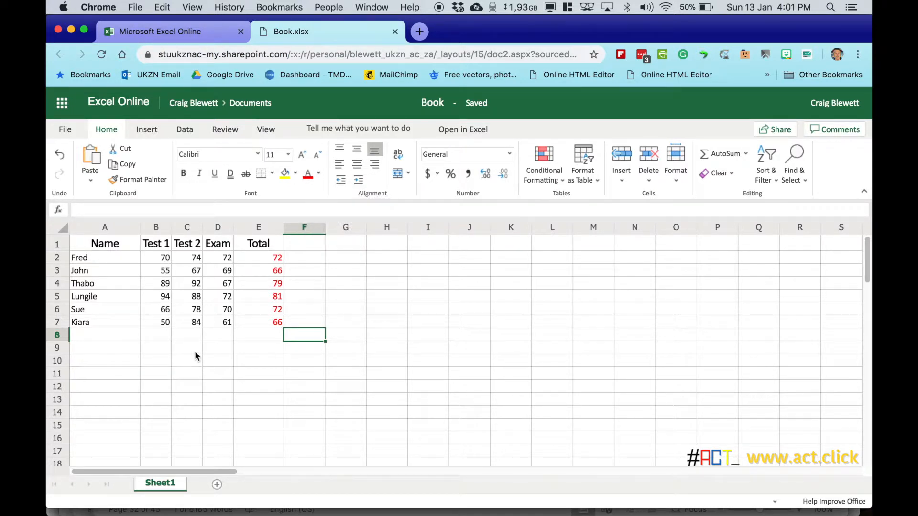
left_click(273, 298)
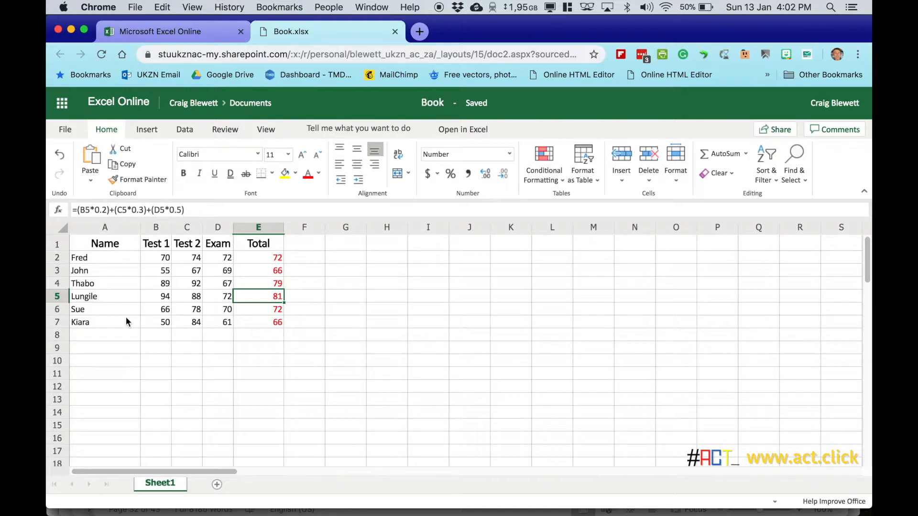
Enter the row label Average in cell A9, below the student list.
left_click(93, 347)
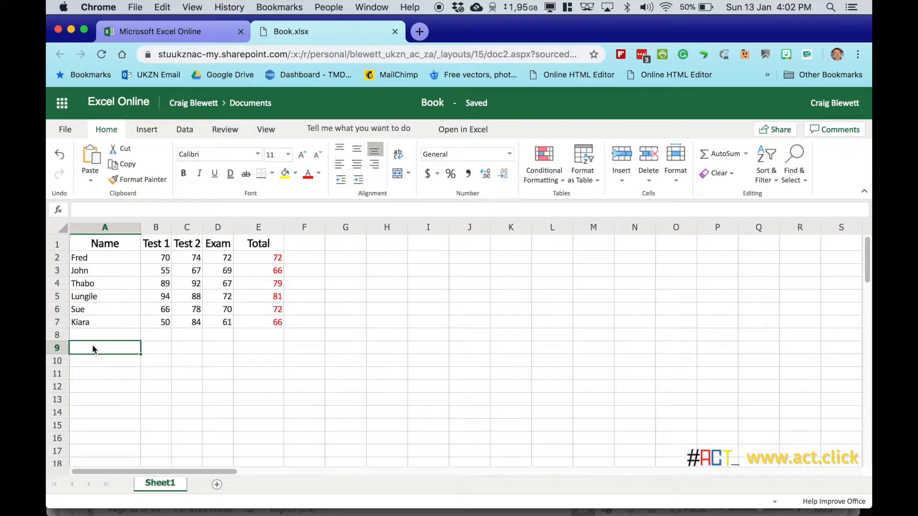
type("Av")
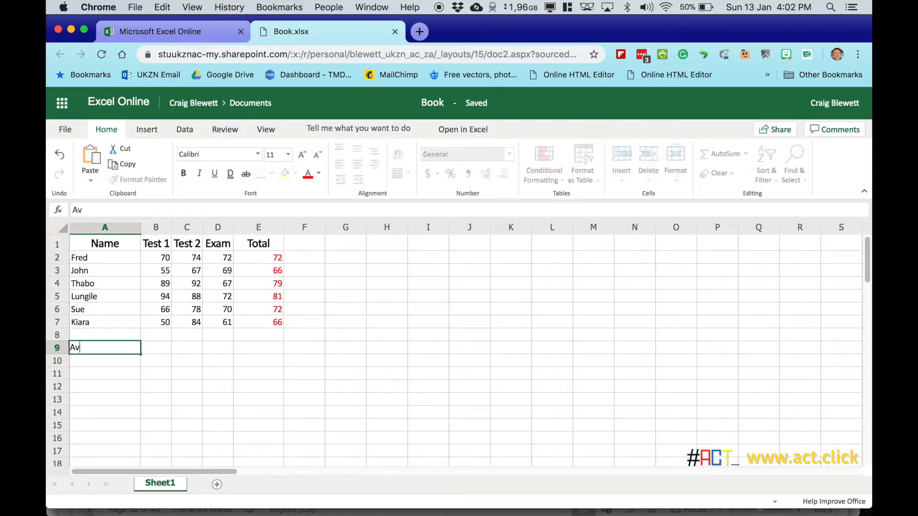
type("erage")
key("Tab")
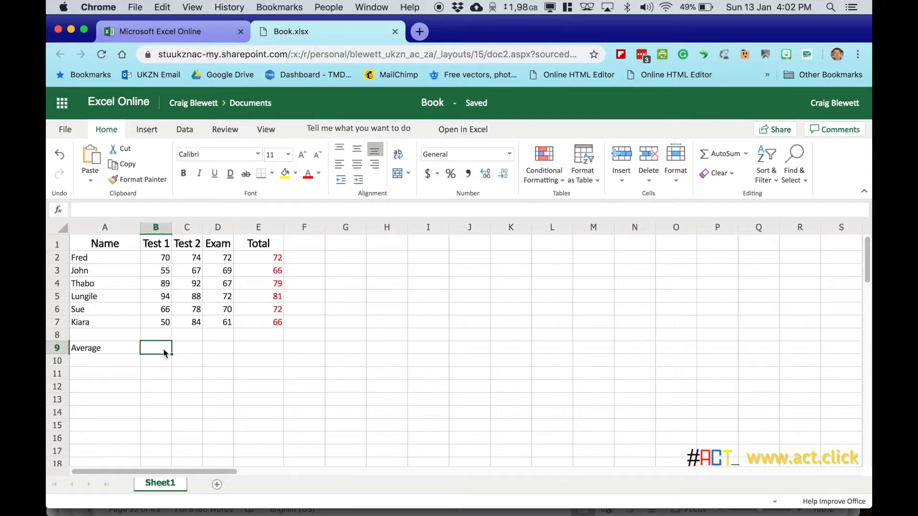
Enter the formula =AVERAGE(B2:B7) in cell B9 to average the Test 1 marks.
type("=")
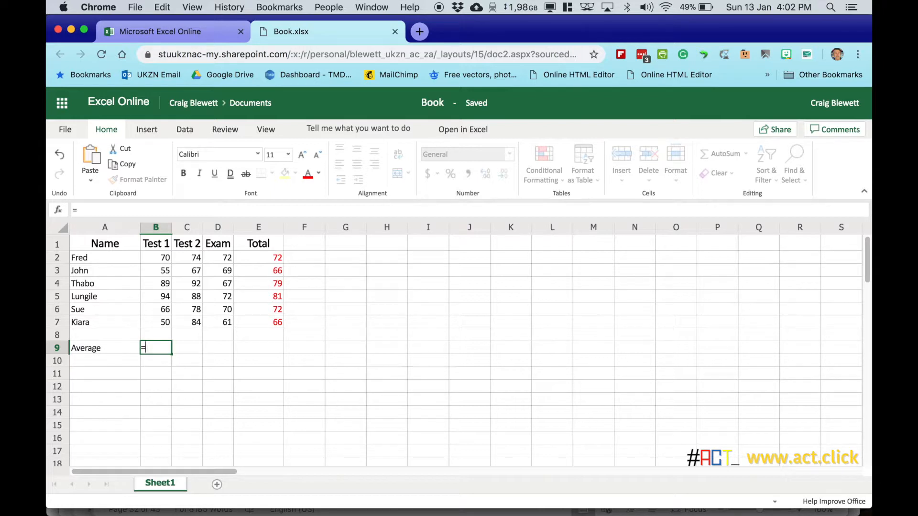
type("a")
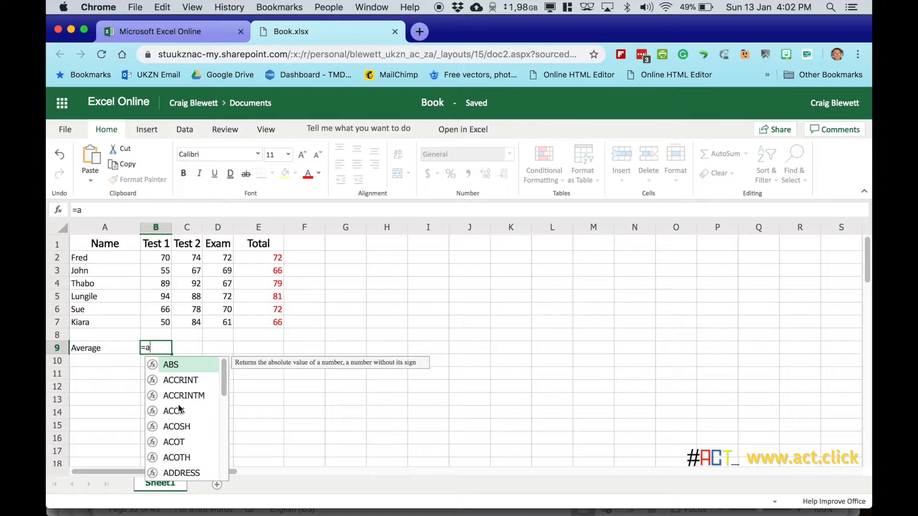
scroll(177, 407, "down", 5)
scroll(179, 408, "down", 1)
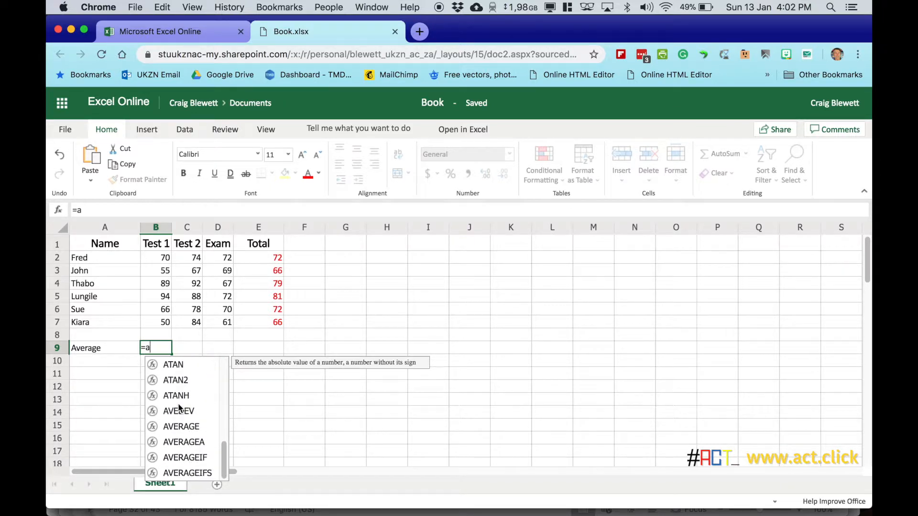
left_click(159, 347)
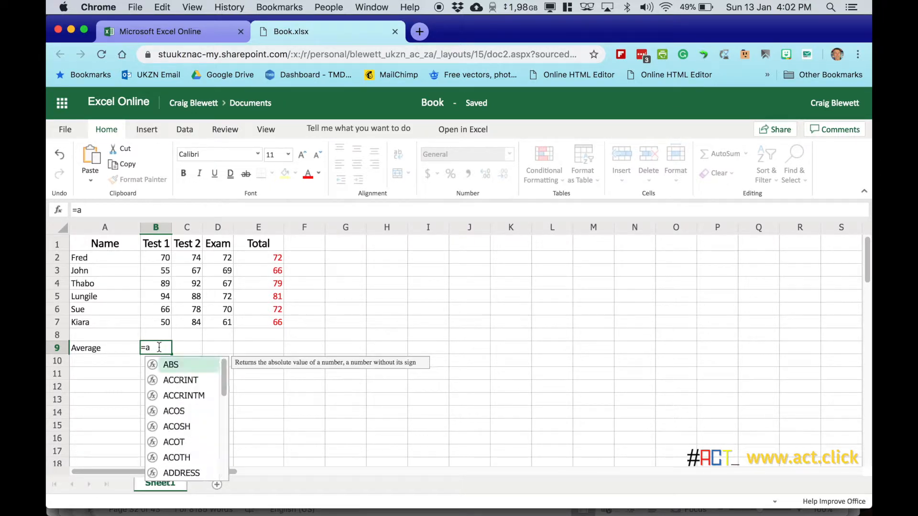
type("ver")
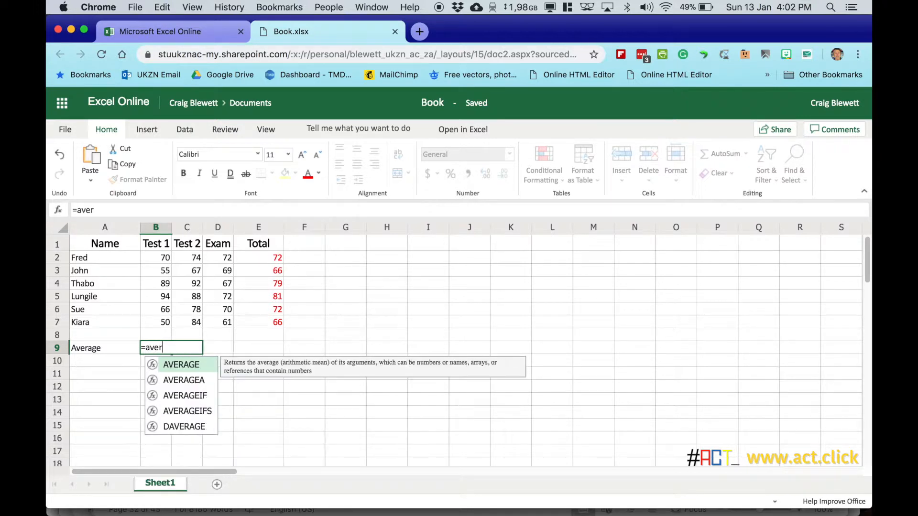
type("age(")
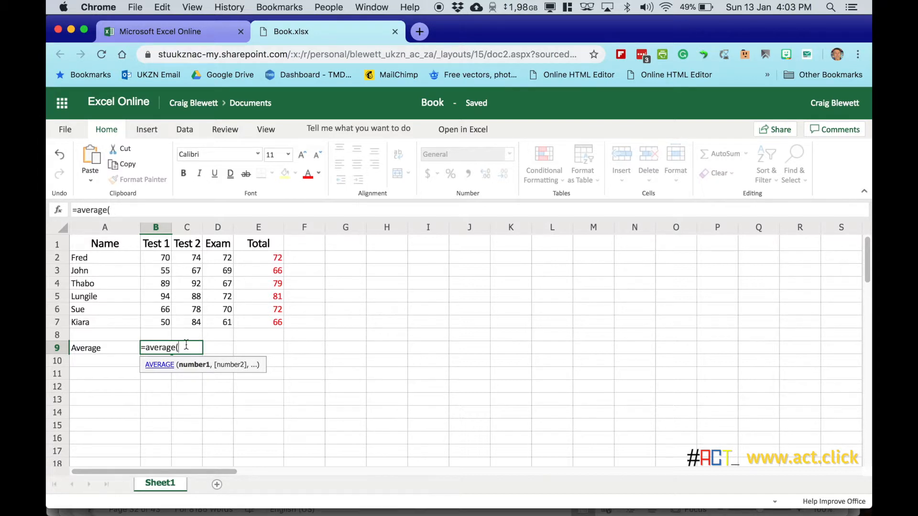
left_click(164, 258)
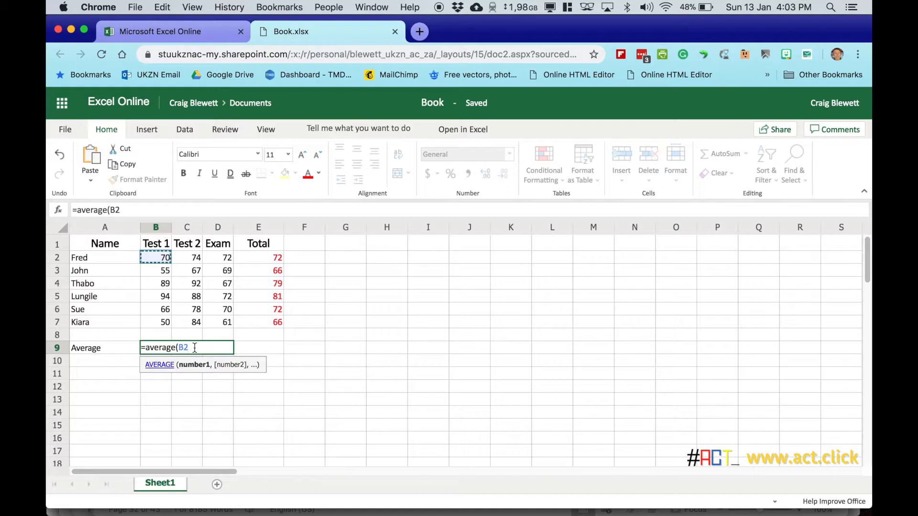
type(":")
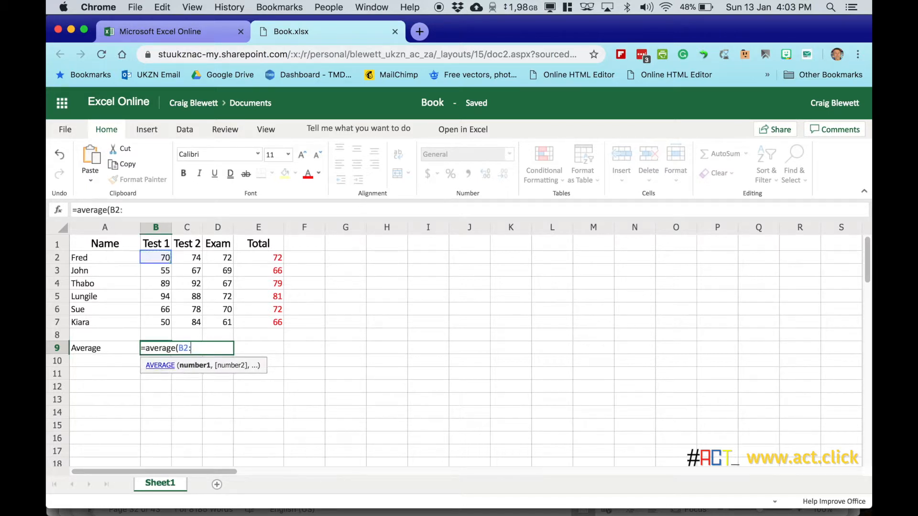
left_click(165, 325)
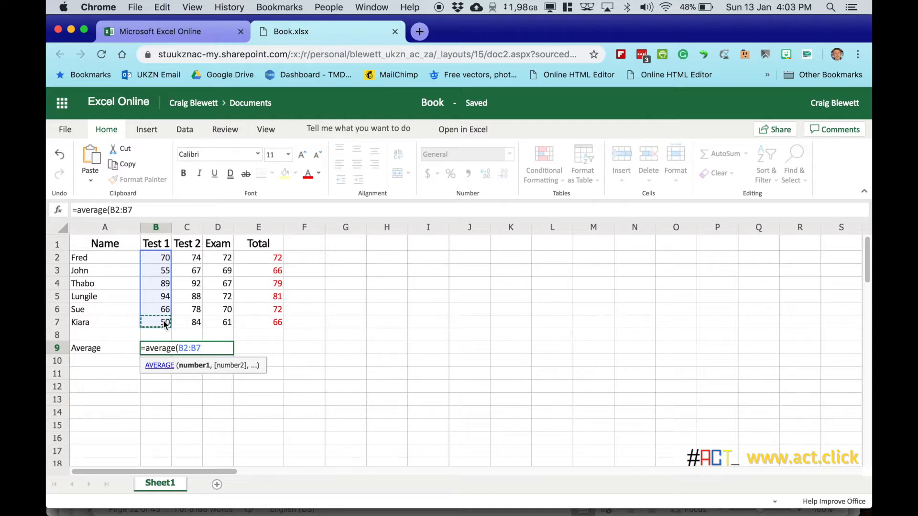
type(")")
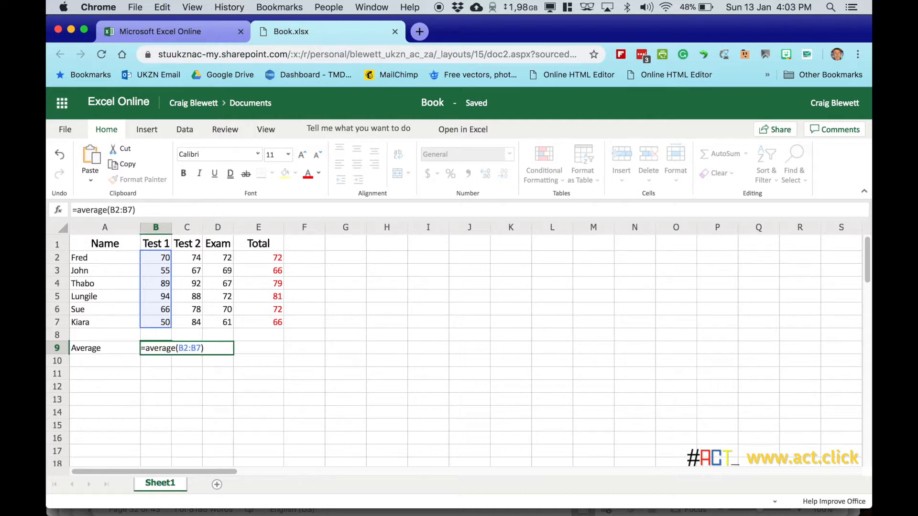
key("Return")
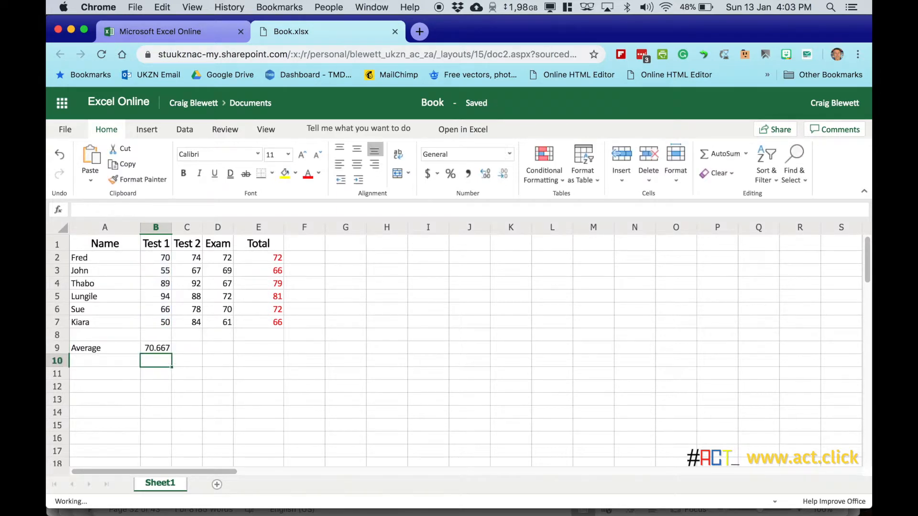
left_click(152, 348)
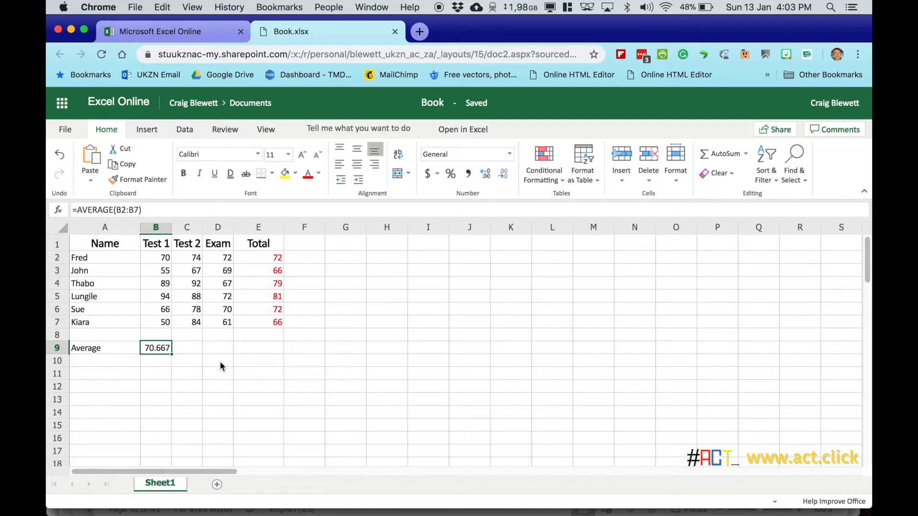
Insert a blank row above row 5 in the student list.
left_click(58, 297)
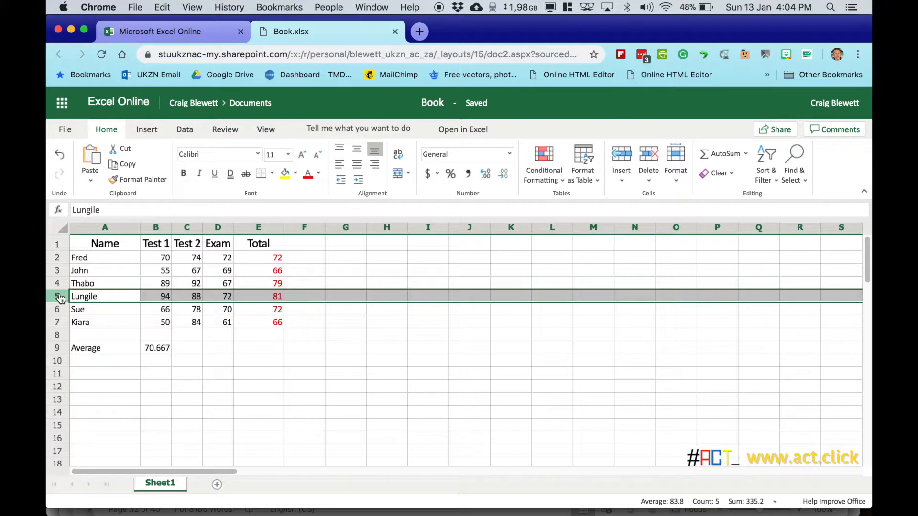
right_click(60, 295)
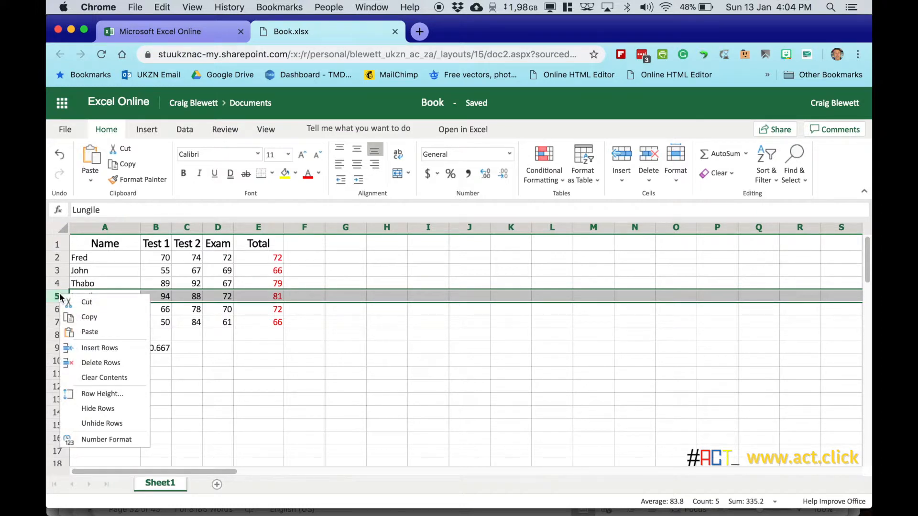
left_click(96, 348)
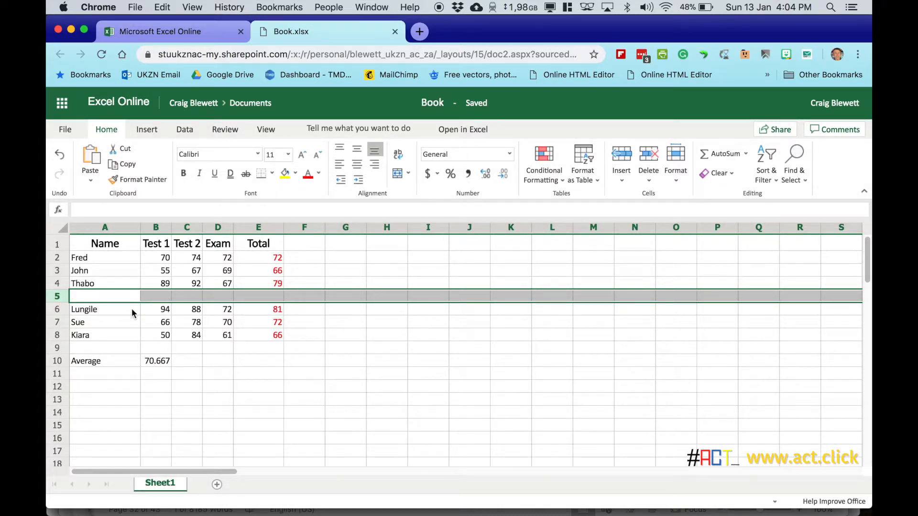
Fill in the blank row 5 with the new student's name and the marks 40 for Test 1, 77 for Test 2 and 56 for Exam.
left_click(103, 298)
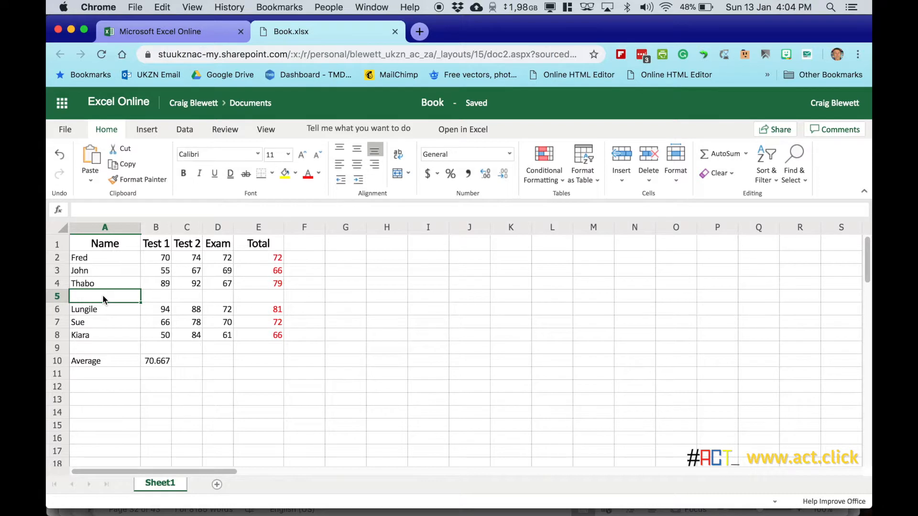
type("Mary")
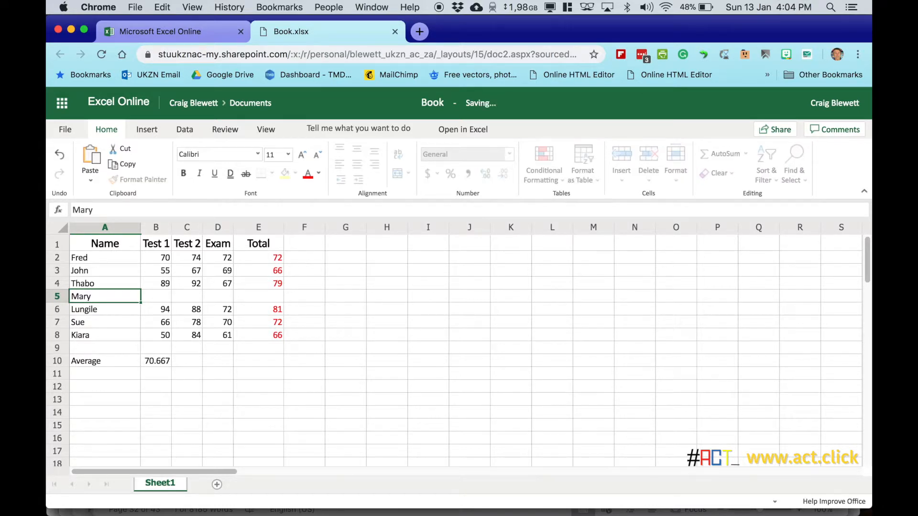
key("Tab")
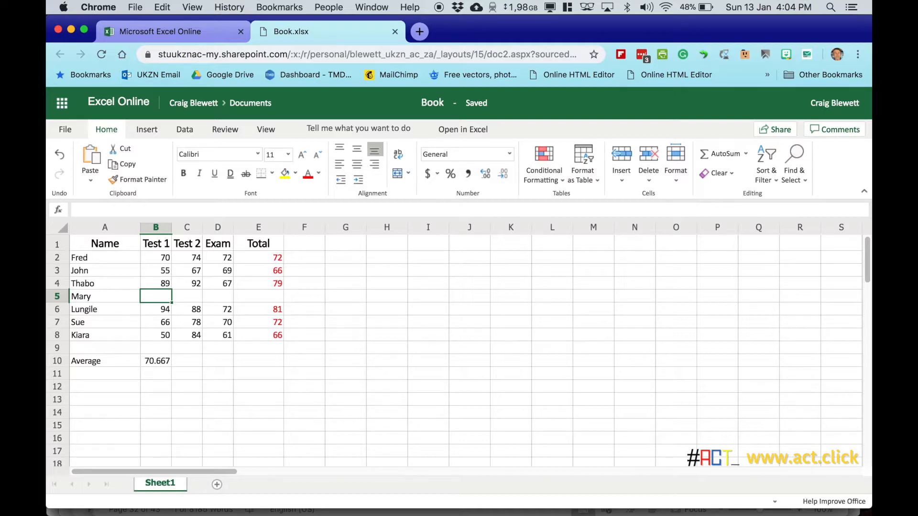
type("40")
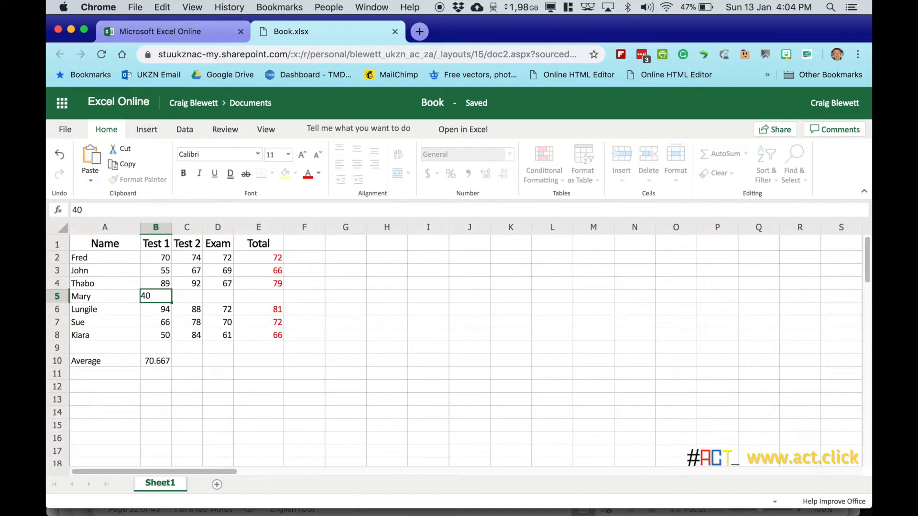
key("Tab")
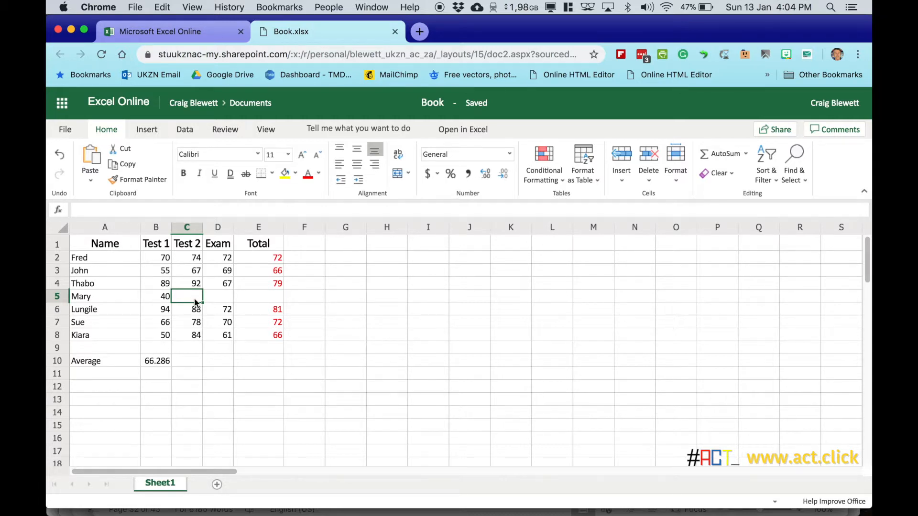
type("77")
key("Tab")
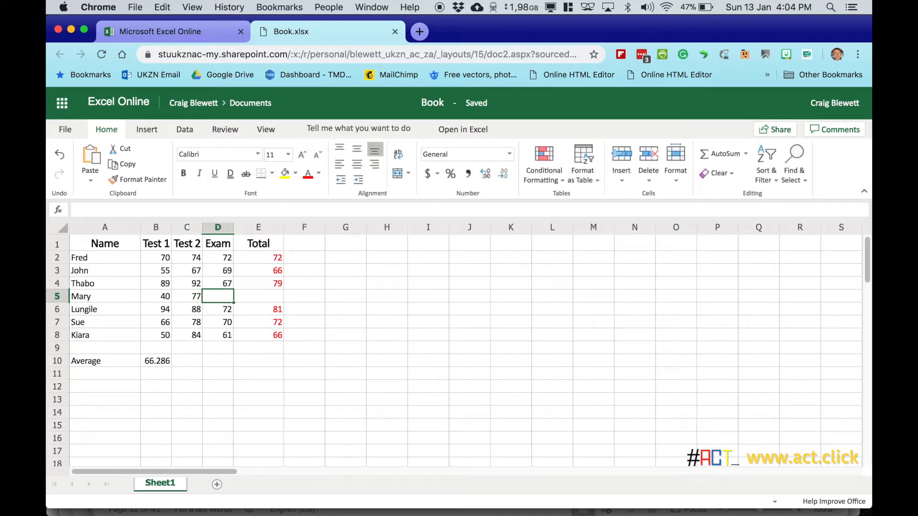
type("56")
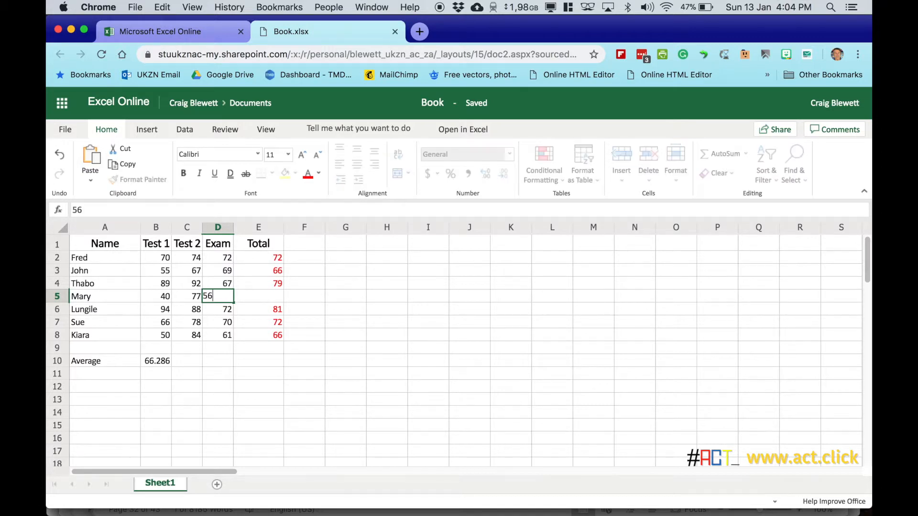
key("Tab")
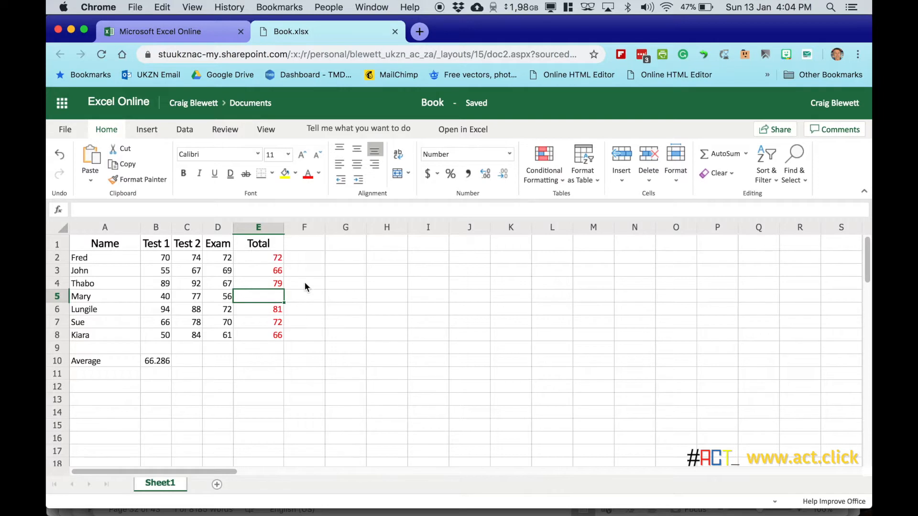
Copy the weighted total formula from cell E4 into cell E5 for the new student.
left_click(278, 286)
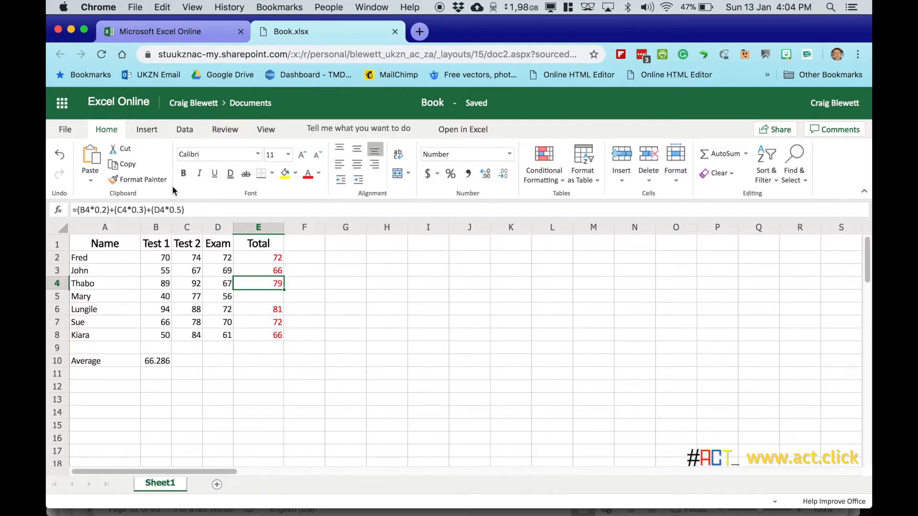
left_click(127, 165)
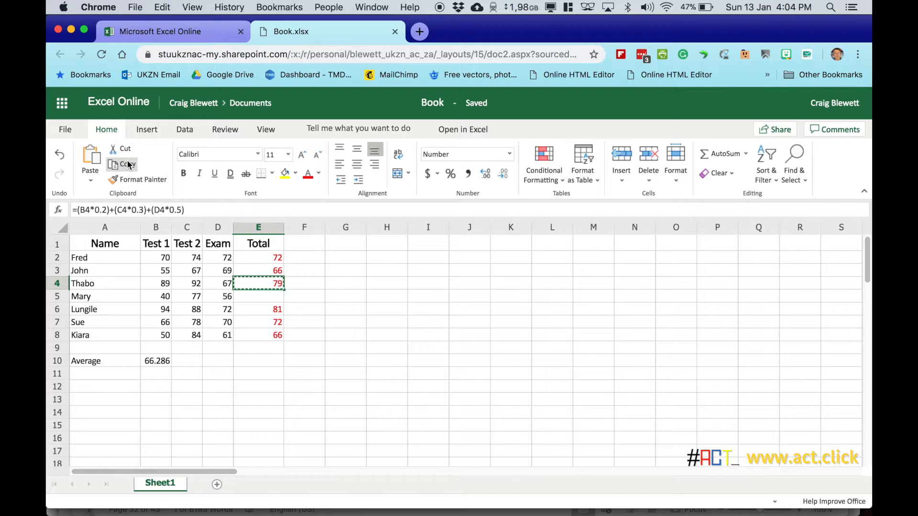
left_click(260, 299)
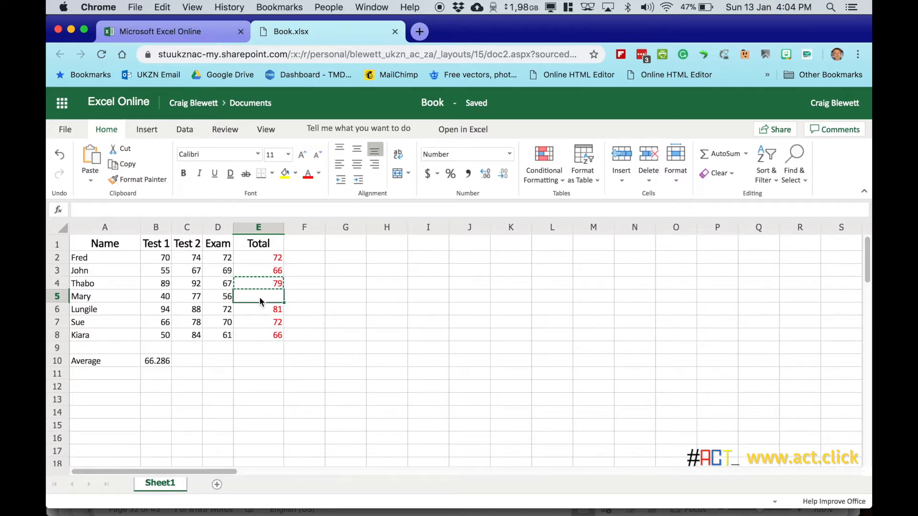
left_click(91, 157)
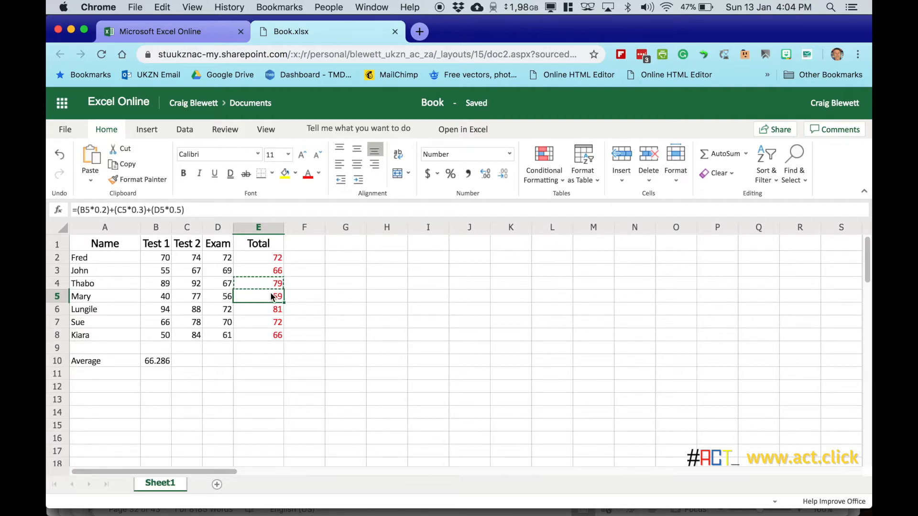
Copy the Test 1 average formula from cell B10 into cells C10 to E10 for Test 2, Exam and Total.
left_click(163, 361)
left_click(184, 360)
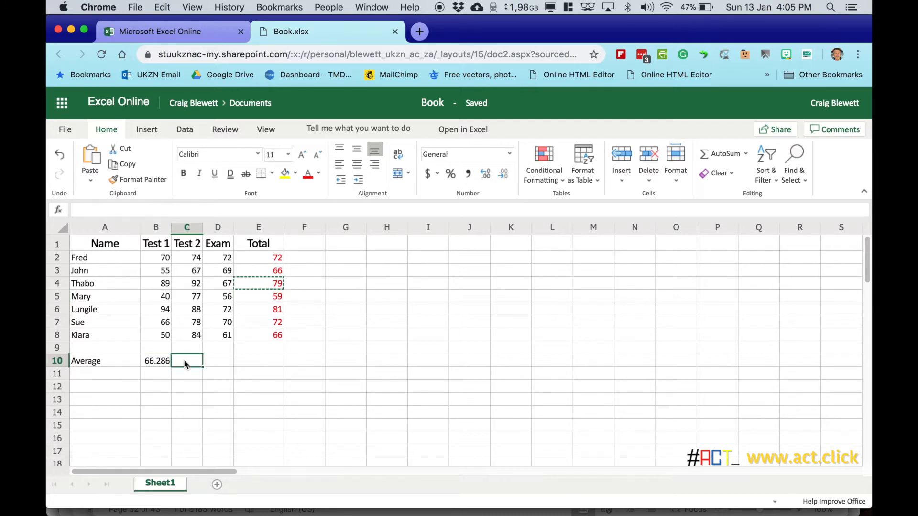
left_click(219, 360)
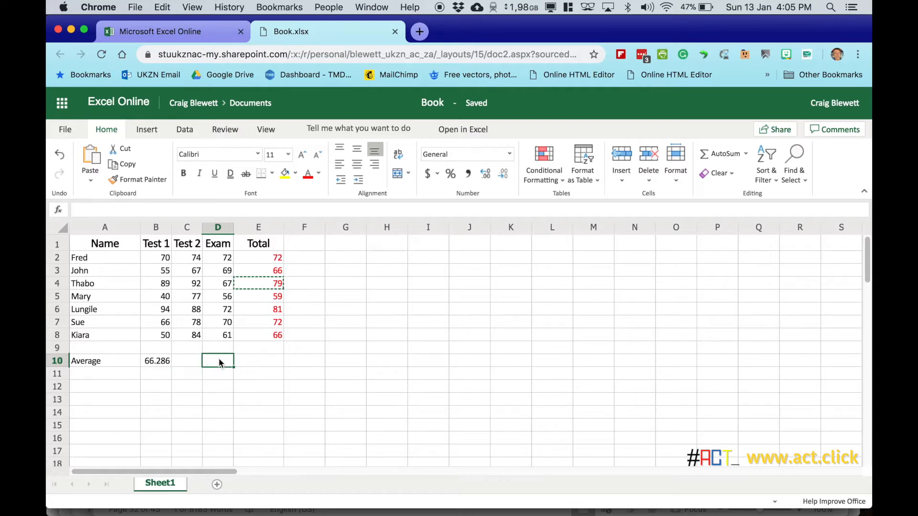
left_click(265, 356)
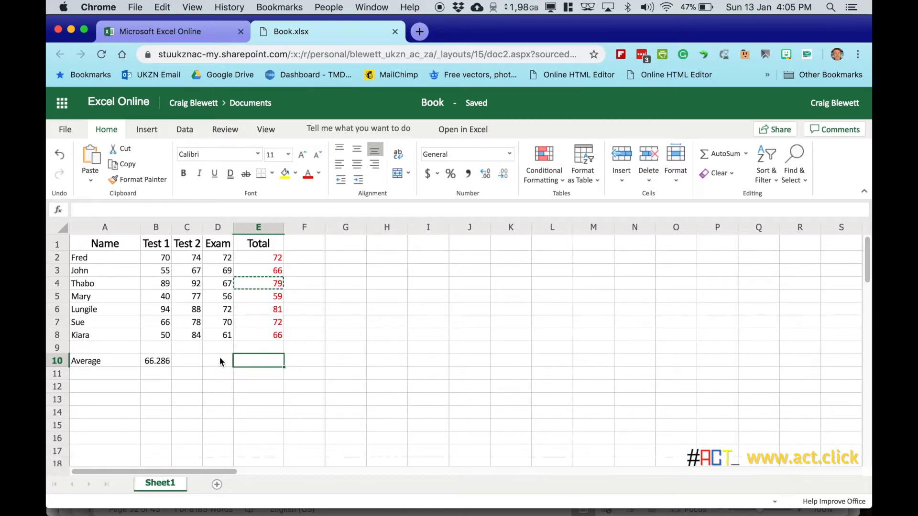
left_click(152, 362)
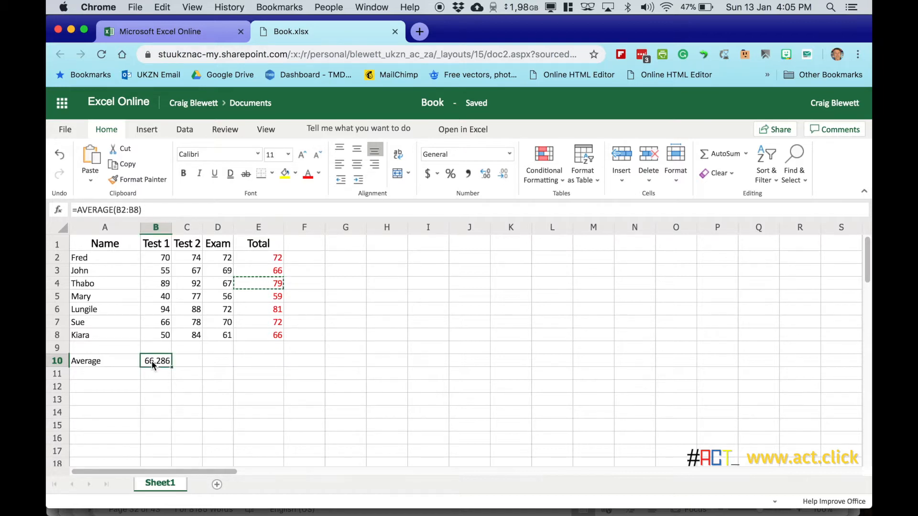
left_click(125, 163)
left_click(186, 361)
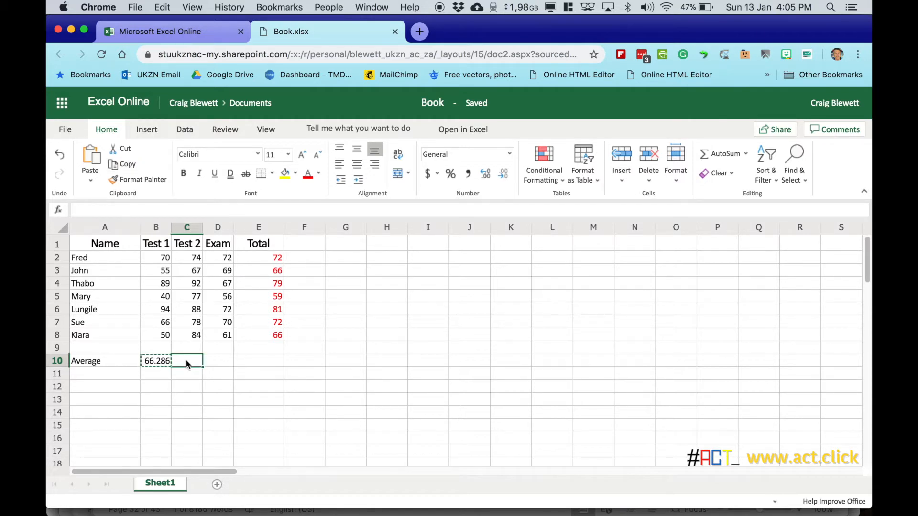
left_click_drag(185, 361, 258, 361)
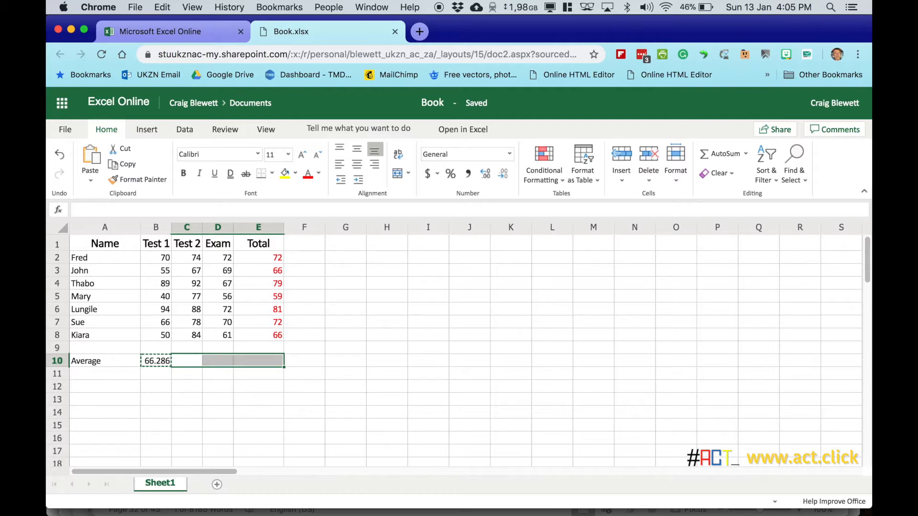
left_click(96, 161)
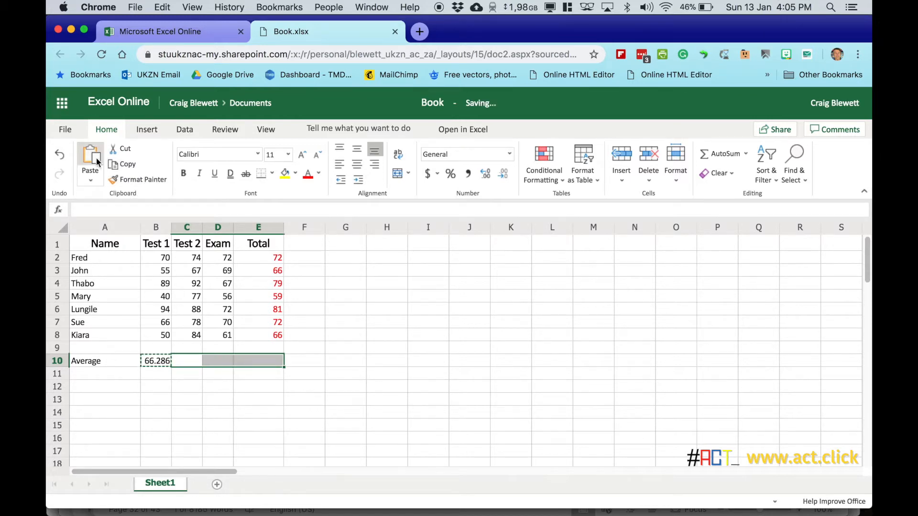
left_click(315, 312)
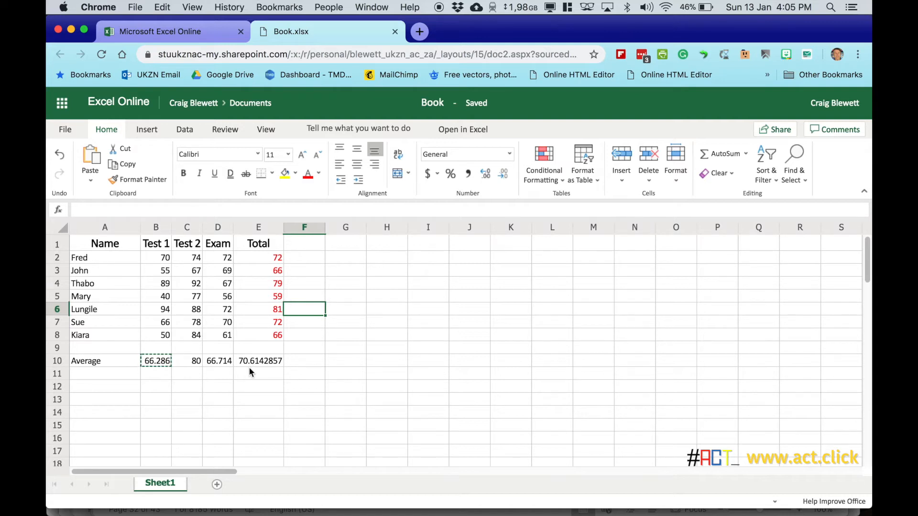
Format the averages in cells B10 to E10 as Number with 0 decimal places.
left_click(160, 361)
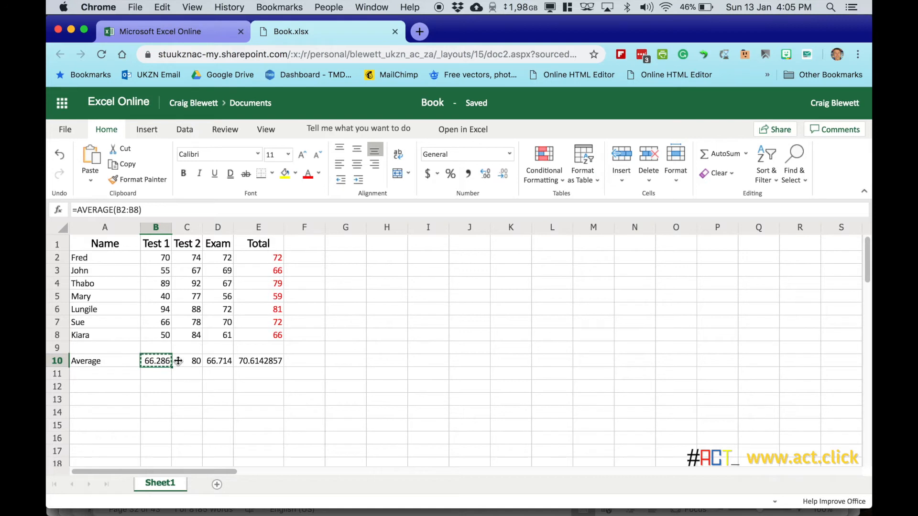
left_click(257, 361, "shift")
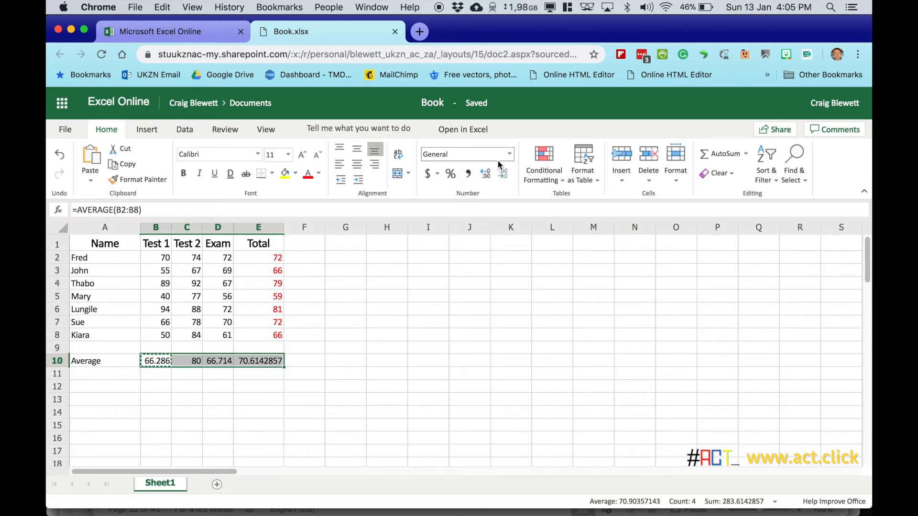
left_click(510, 154)
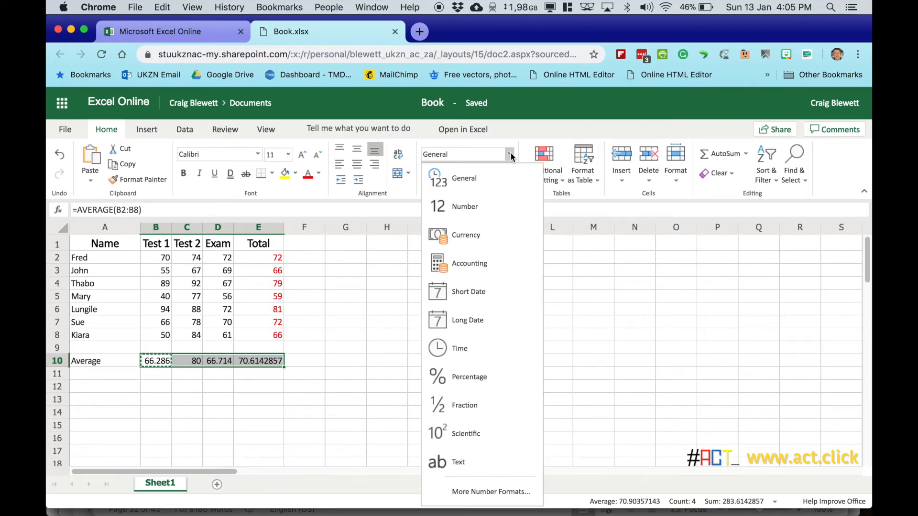
left_click(482, 490)
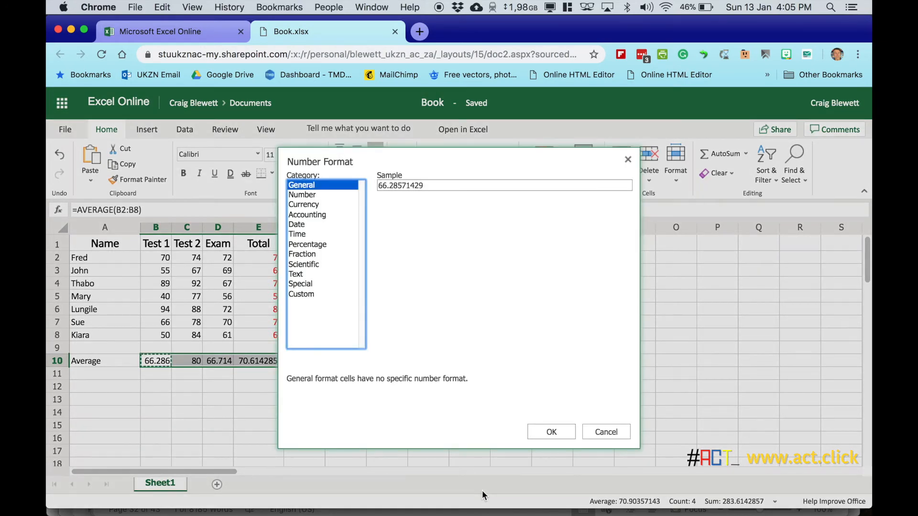
left_click(308, 194)
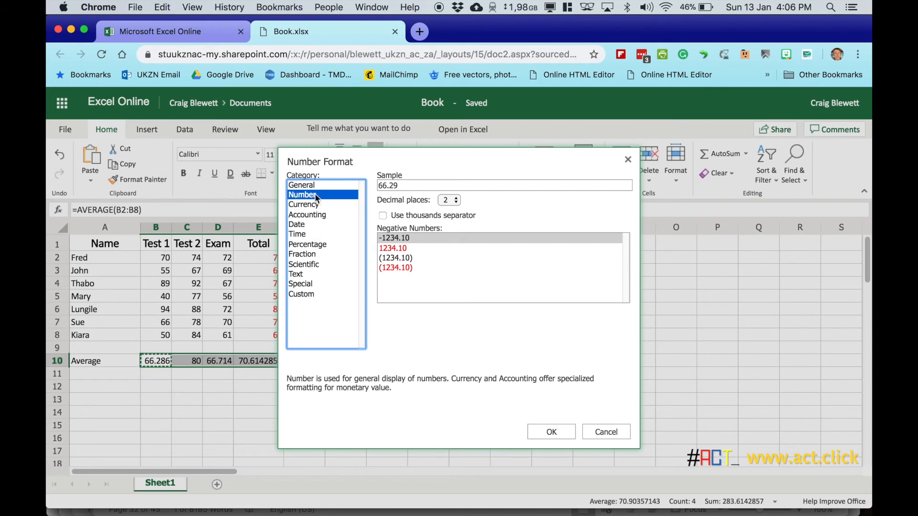
left_click(458, 201)
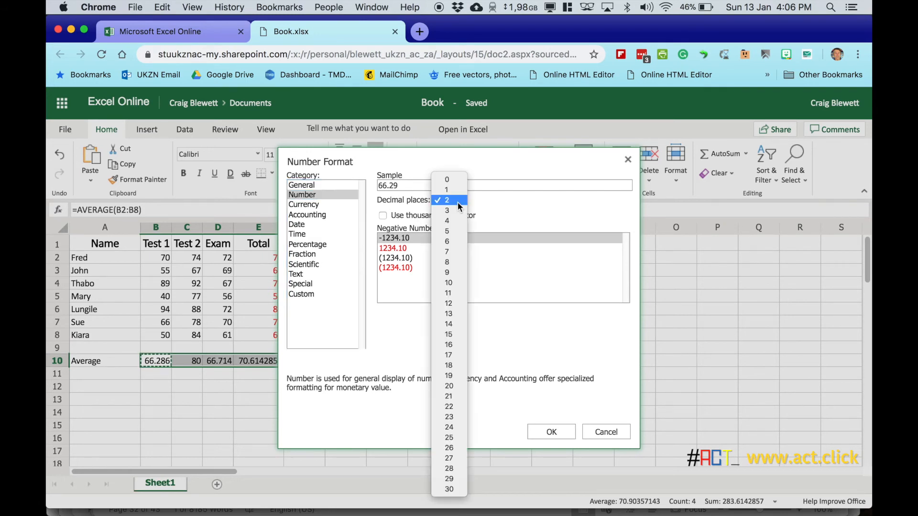
left_click(453, 181)
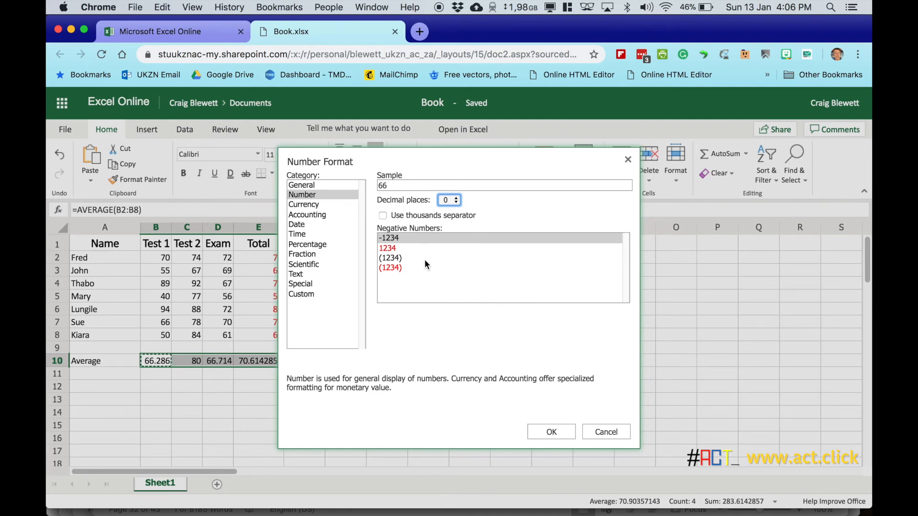
left_click(550, 434)
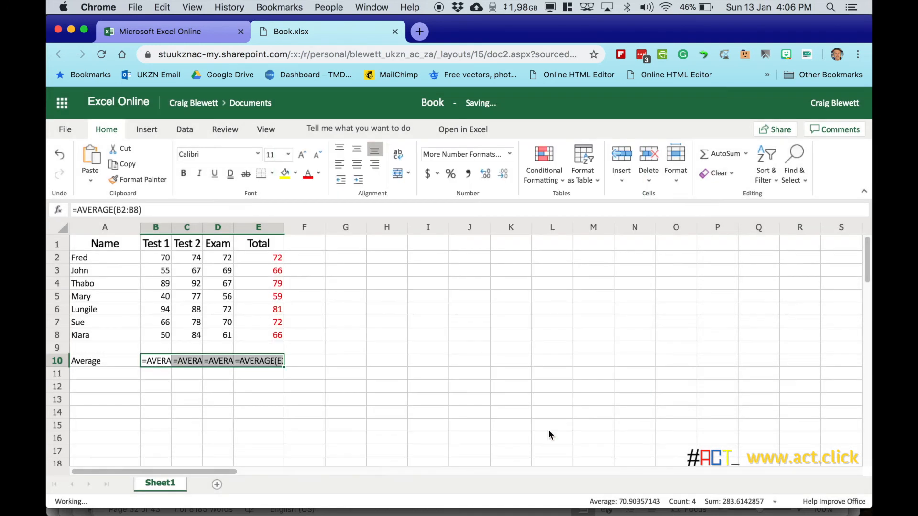
left_click(305, 391)
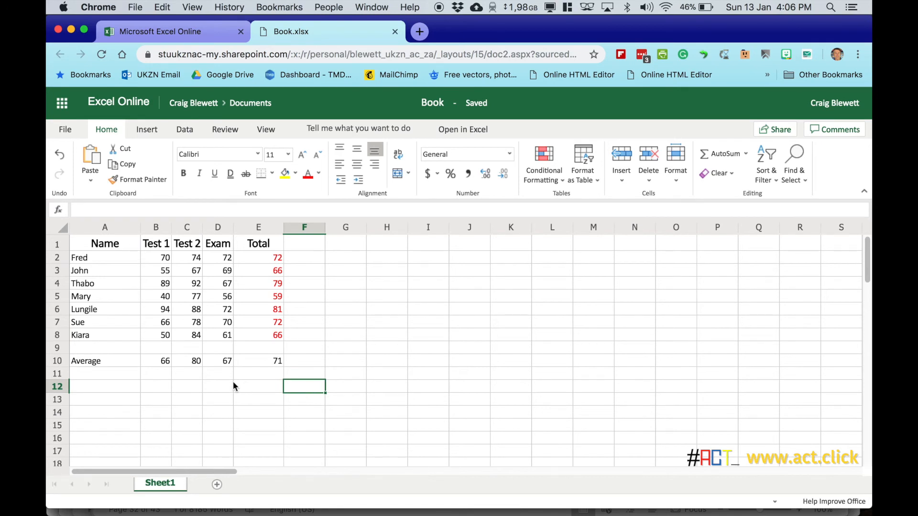
Make the whole Average row, row 10, bold.
left_click(57, 361)
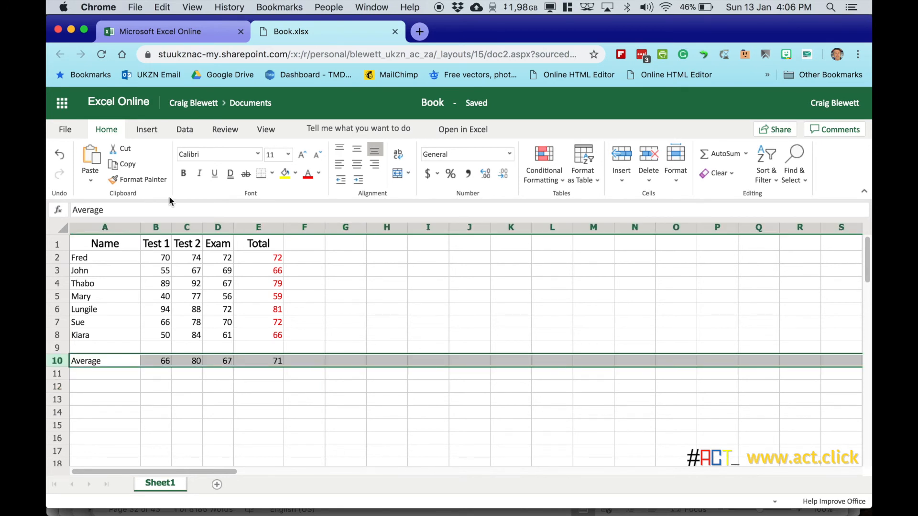
left_click(183, 174)
left_click(361, 275)
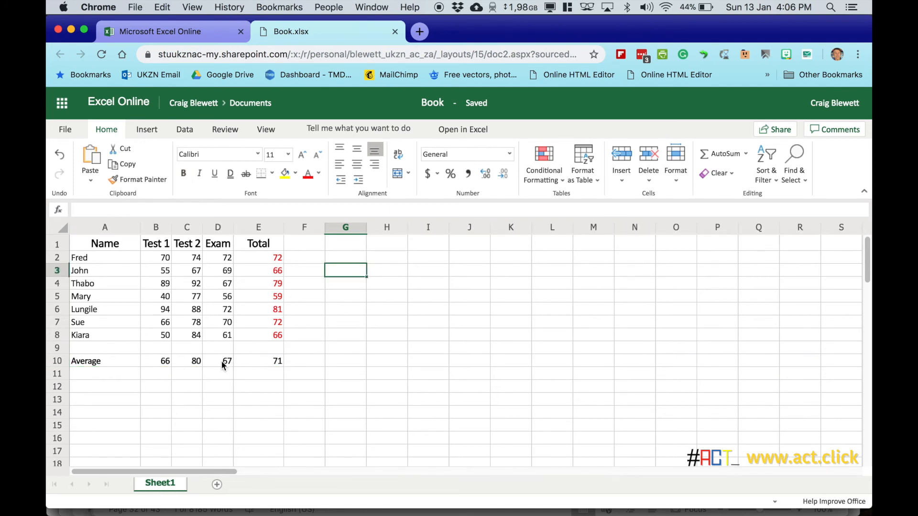
Examine the commonly used functions available in the Insert Function dialog without inserting any.
left_click(195, 360)
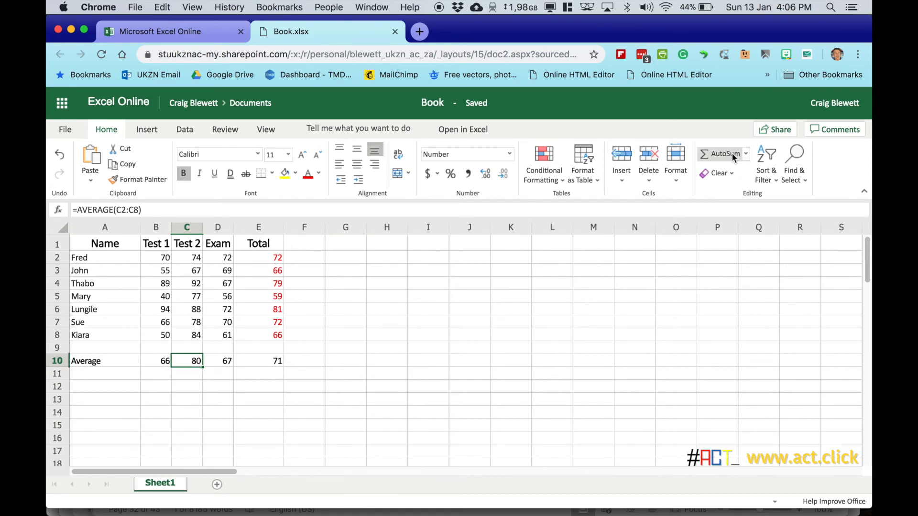
left_click(746, 154)
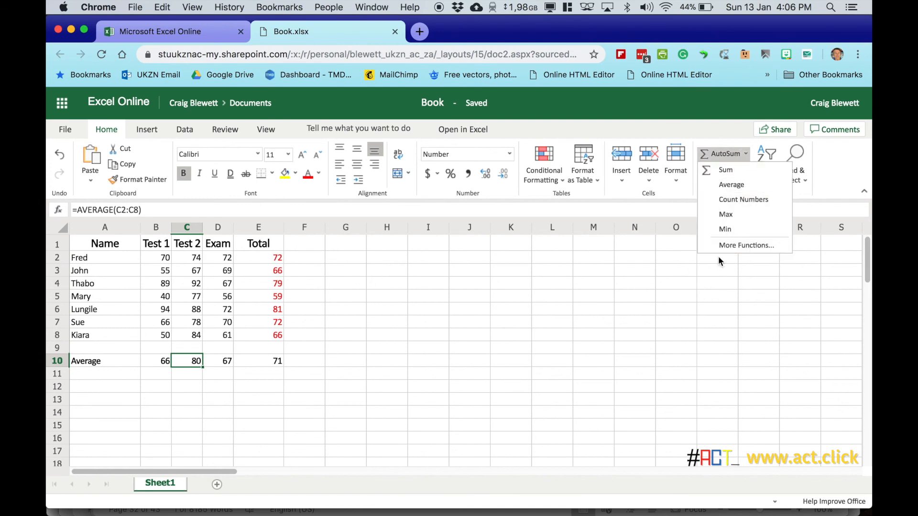
left_click(735, 246)
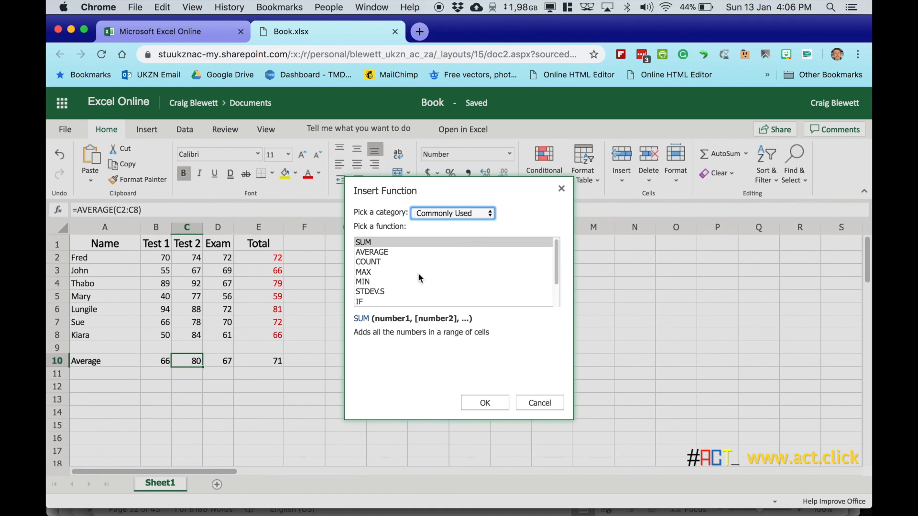
scroll(418, 272, "down", 3)
left_click(538, 405)
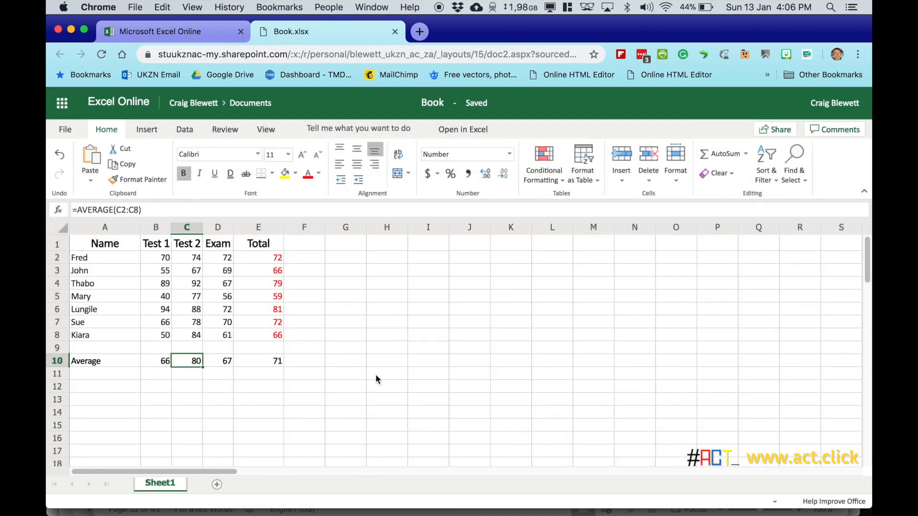
left_click(376, 378)
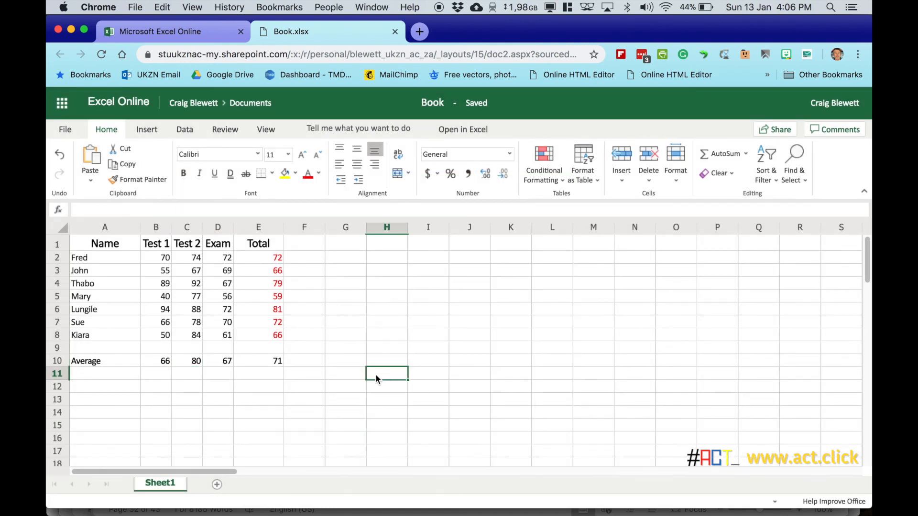